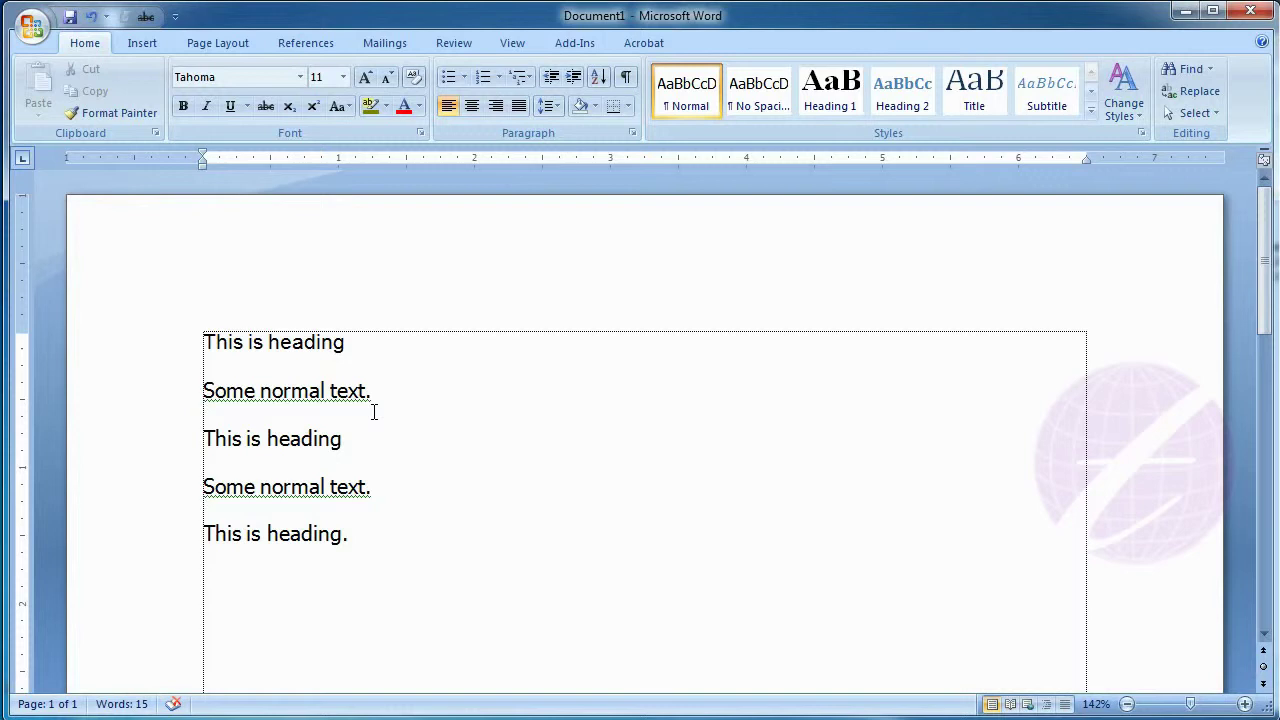
click(358, 441)
click(370, 530)
click(296, 340)
click(297, 438)
click(305, 537)
click(302, 342)
click(290, 441)
click(268, 438)
click(235, 535)
- Change the first 'This is heading' line from Arial to 18 pt Times New Roman
drag(205, 341, 325, 345)
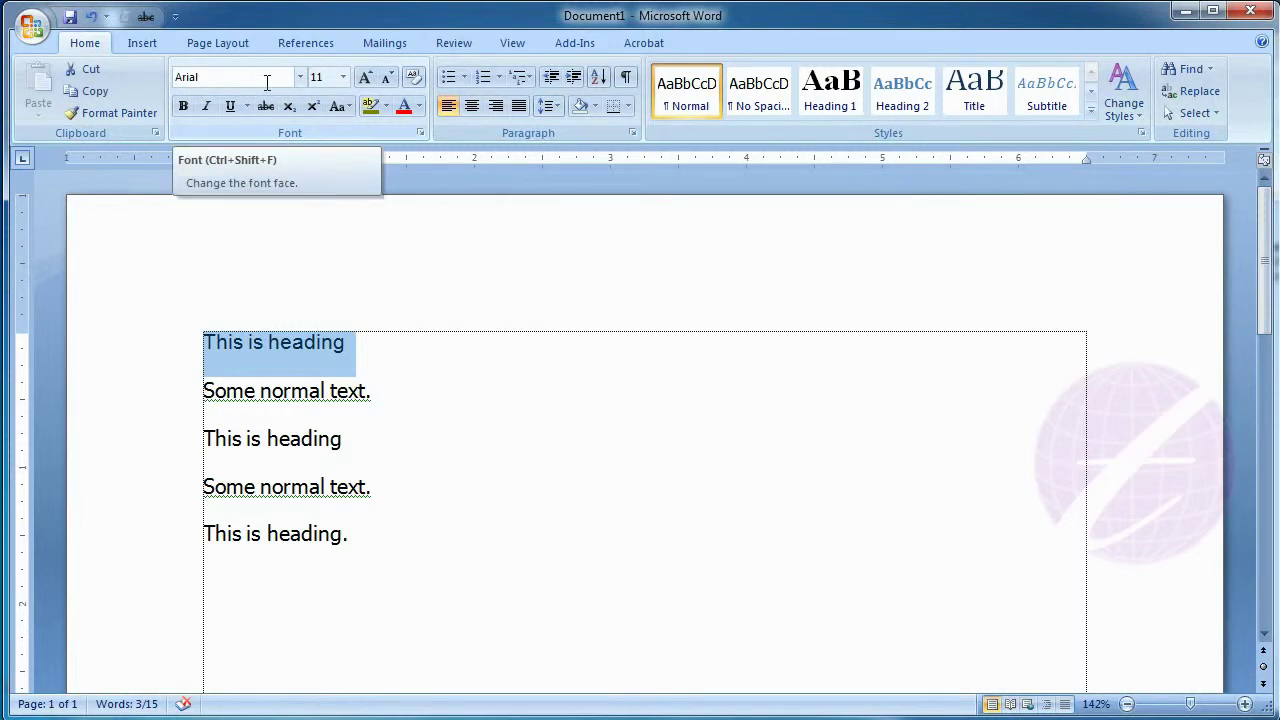
click(300, 77)
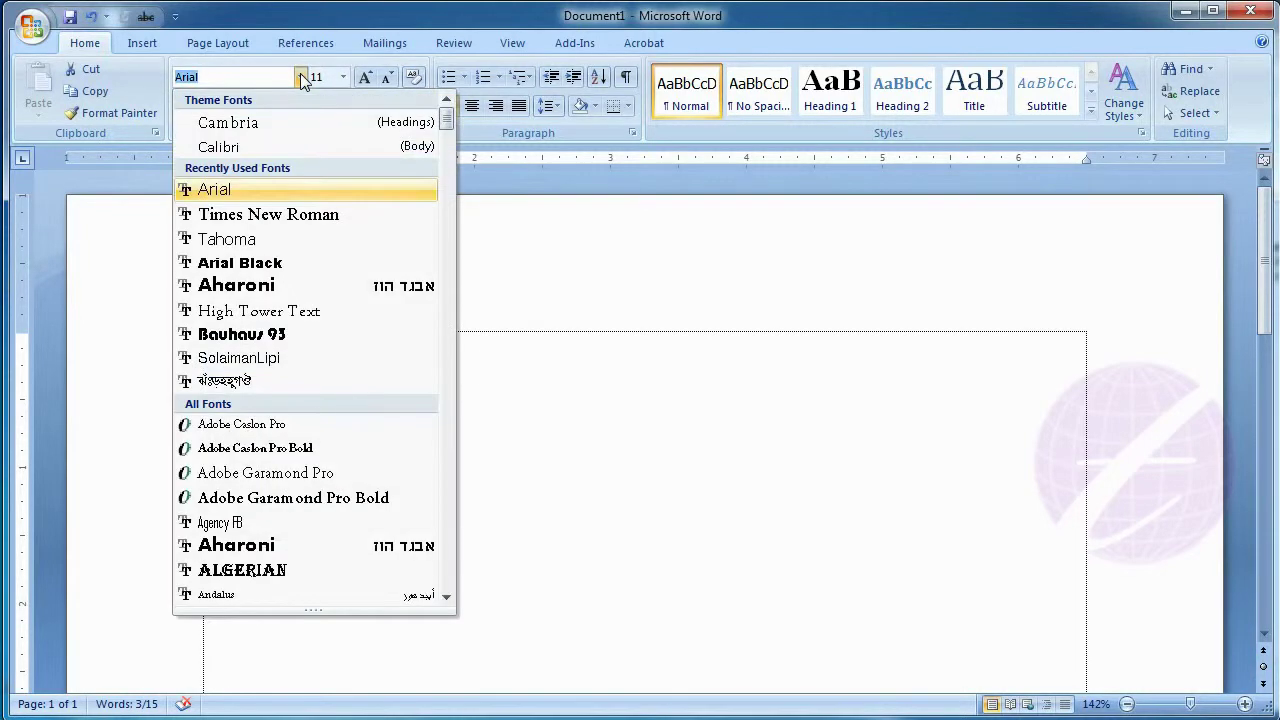
click(310, 216)
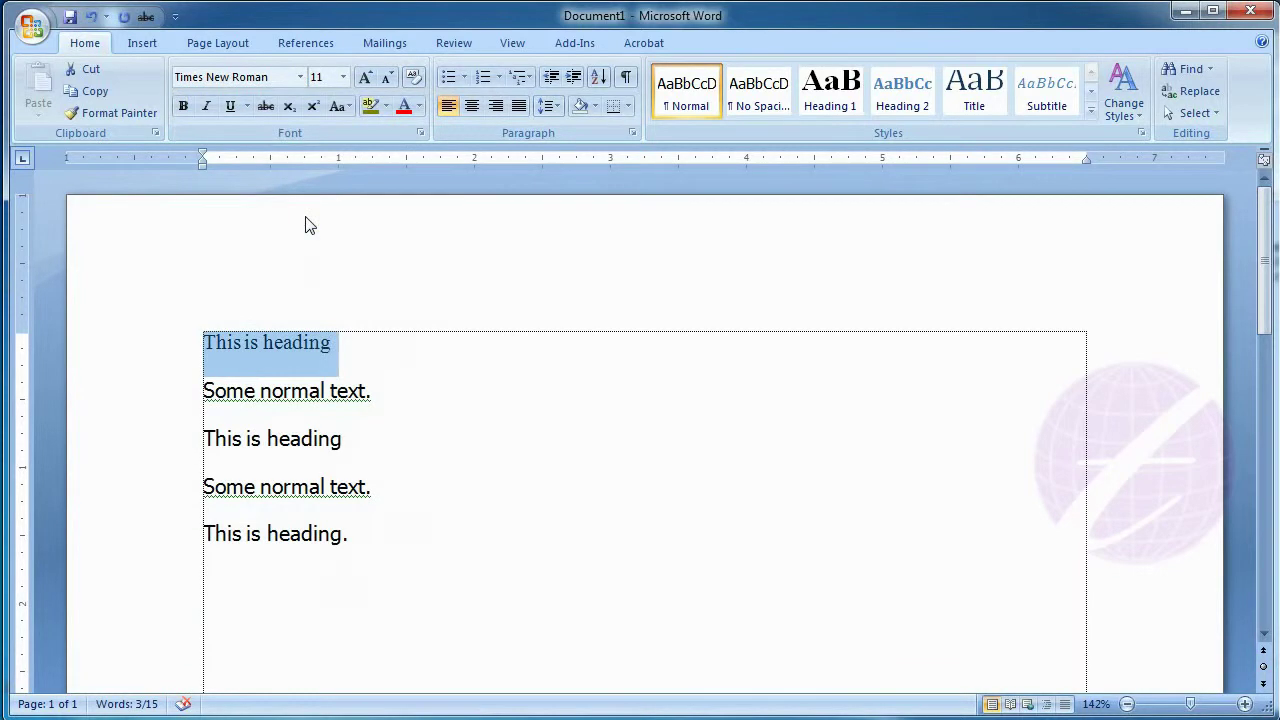
click(343, 78)
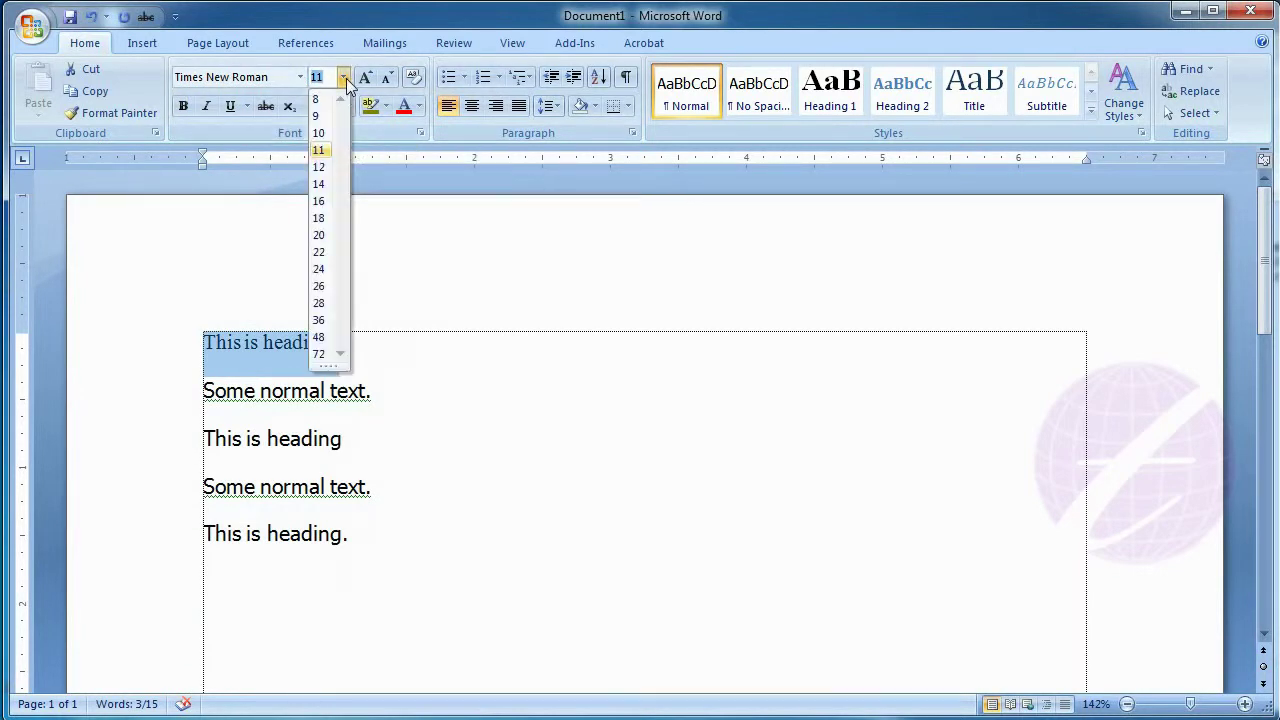
click(319, 218)
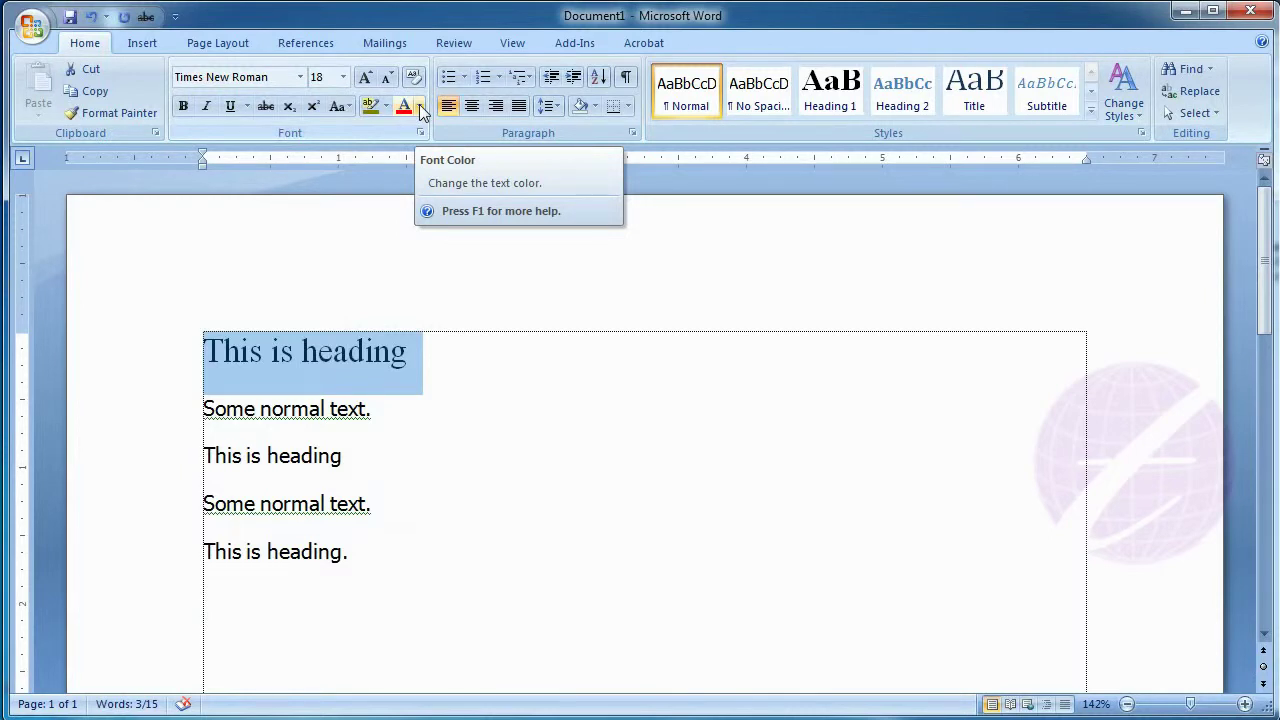
- Give the first heading the standard green font colour and bold, then deselect it
click(419, 104)
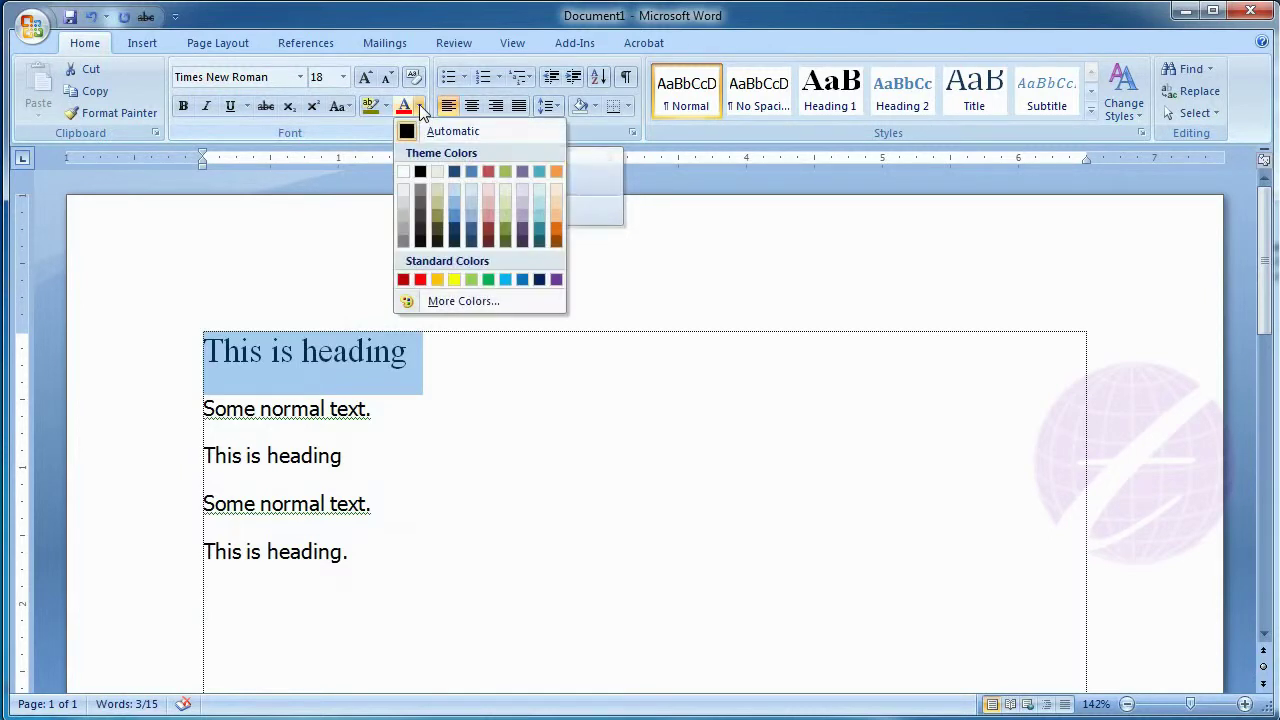
click(486, 282)
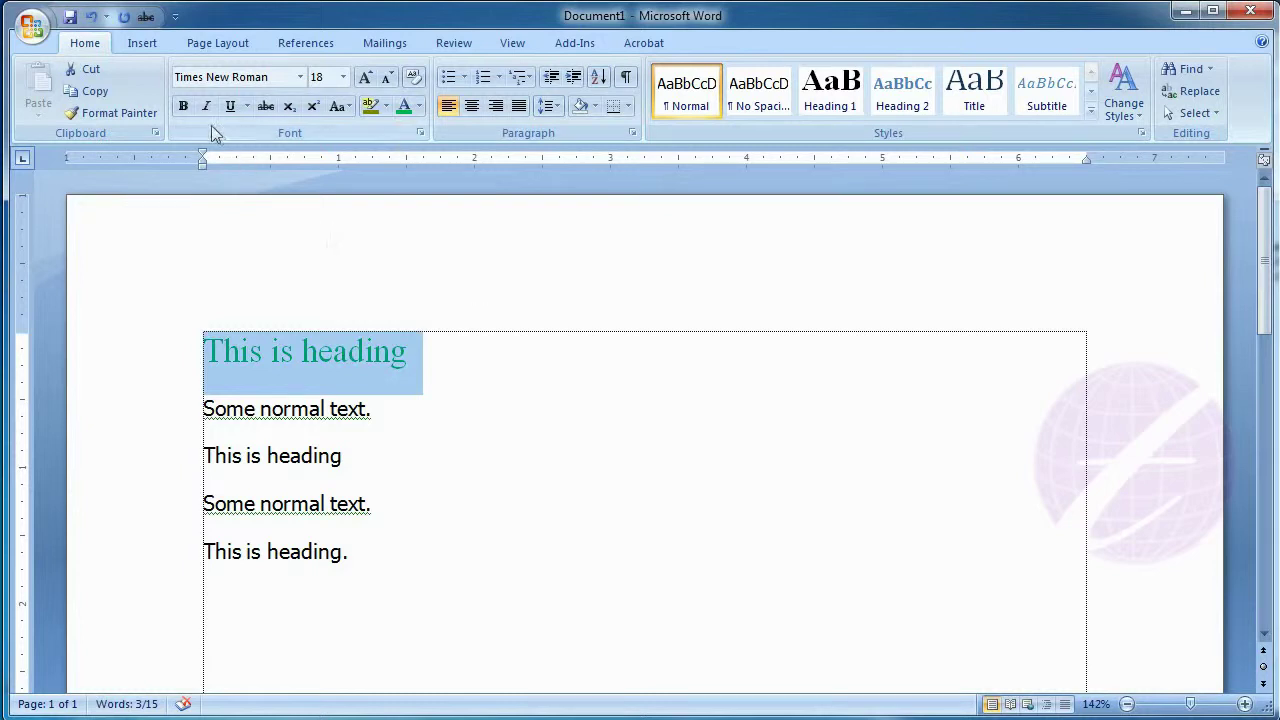
click(184, 107)
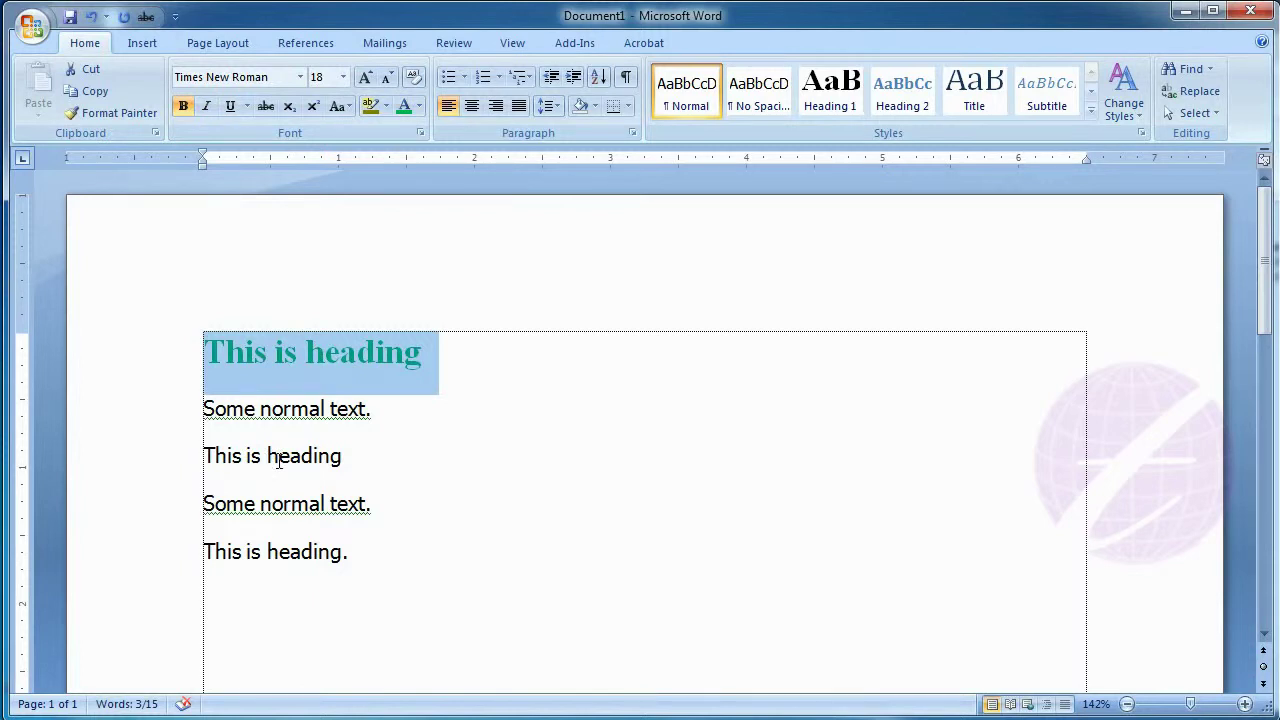
click(305, 356)
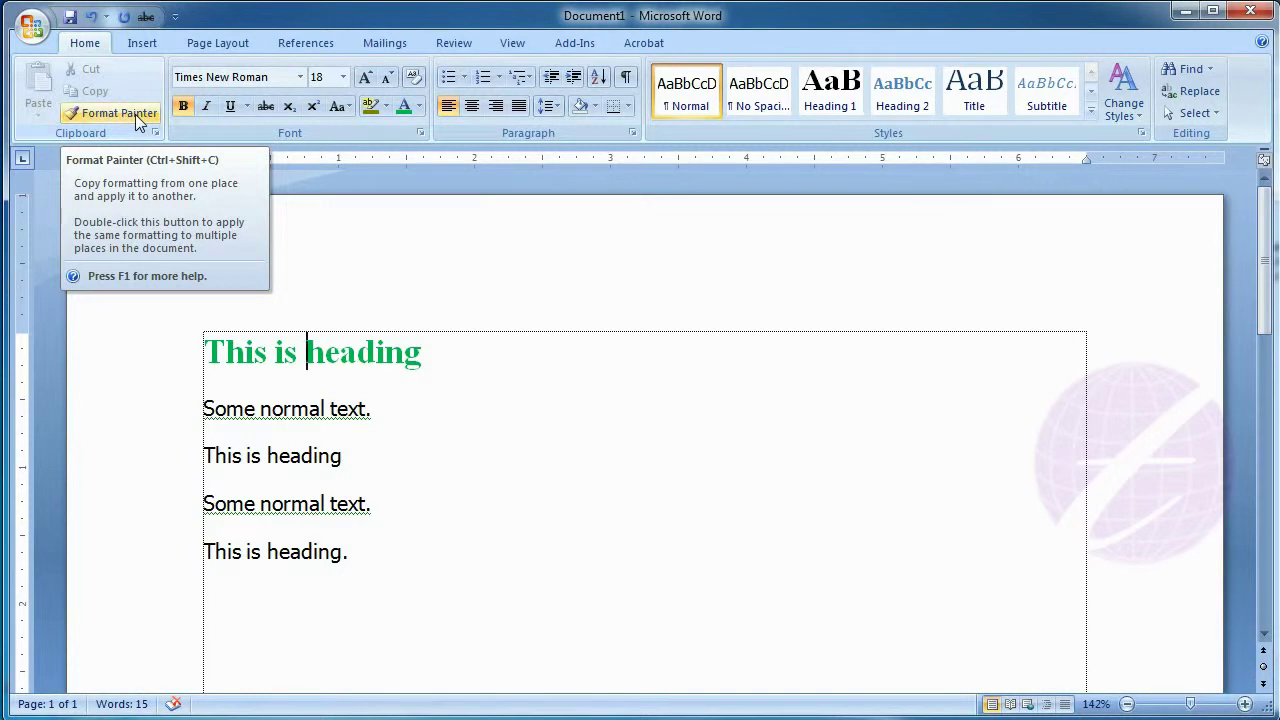
- Use Format Painter to copy the first heading's bold green 18 pt formatting onto the second heading
click(135, 114)
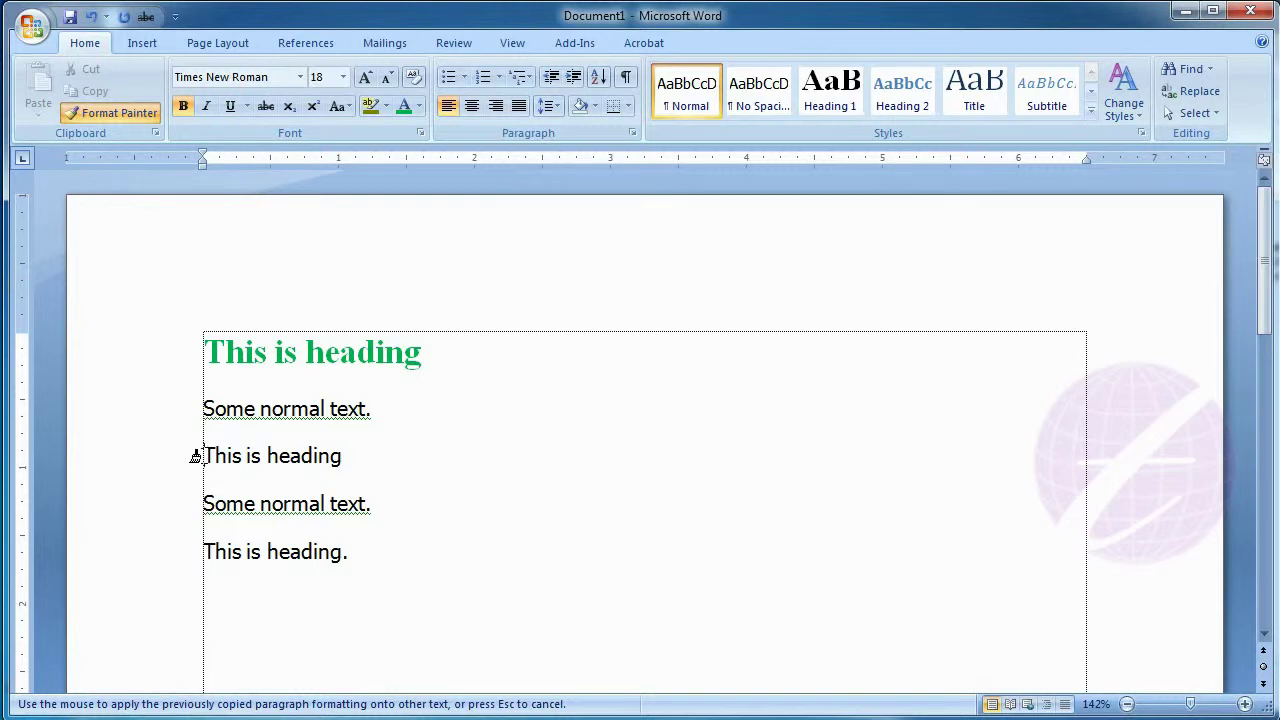
drag(196, 456, 336, 457)
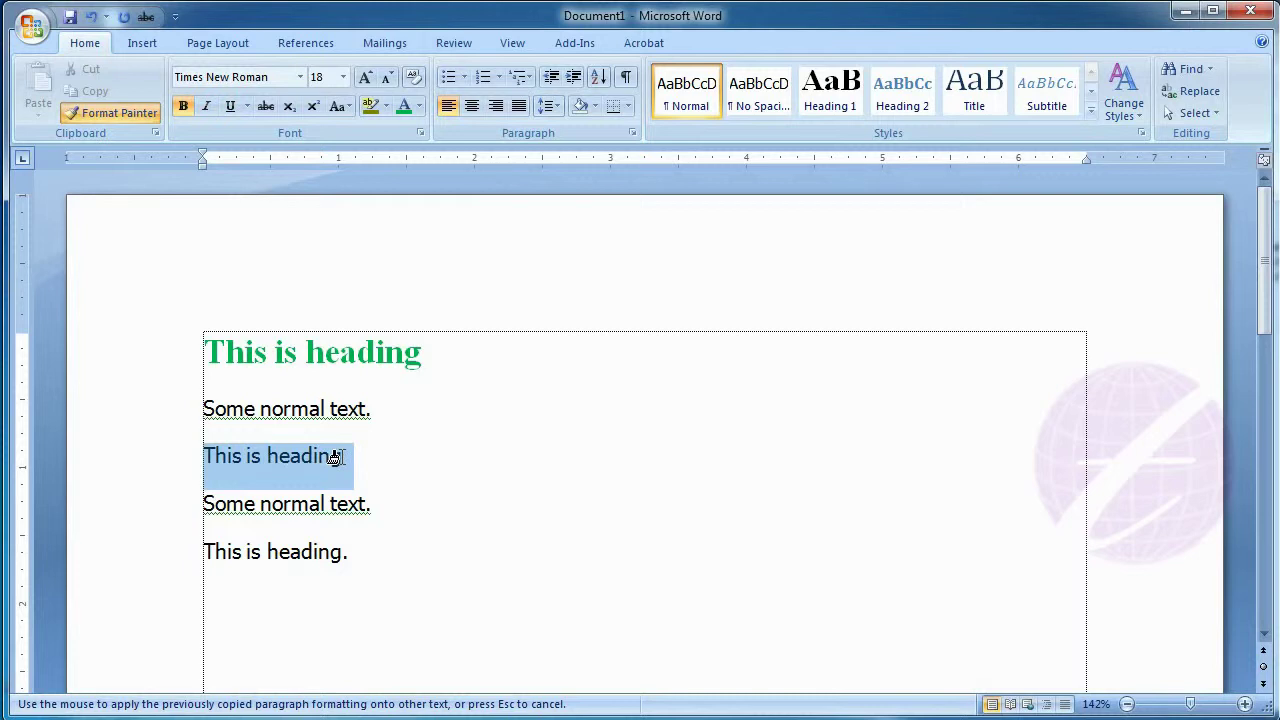
drag(336, 457, 342, 456)
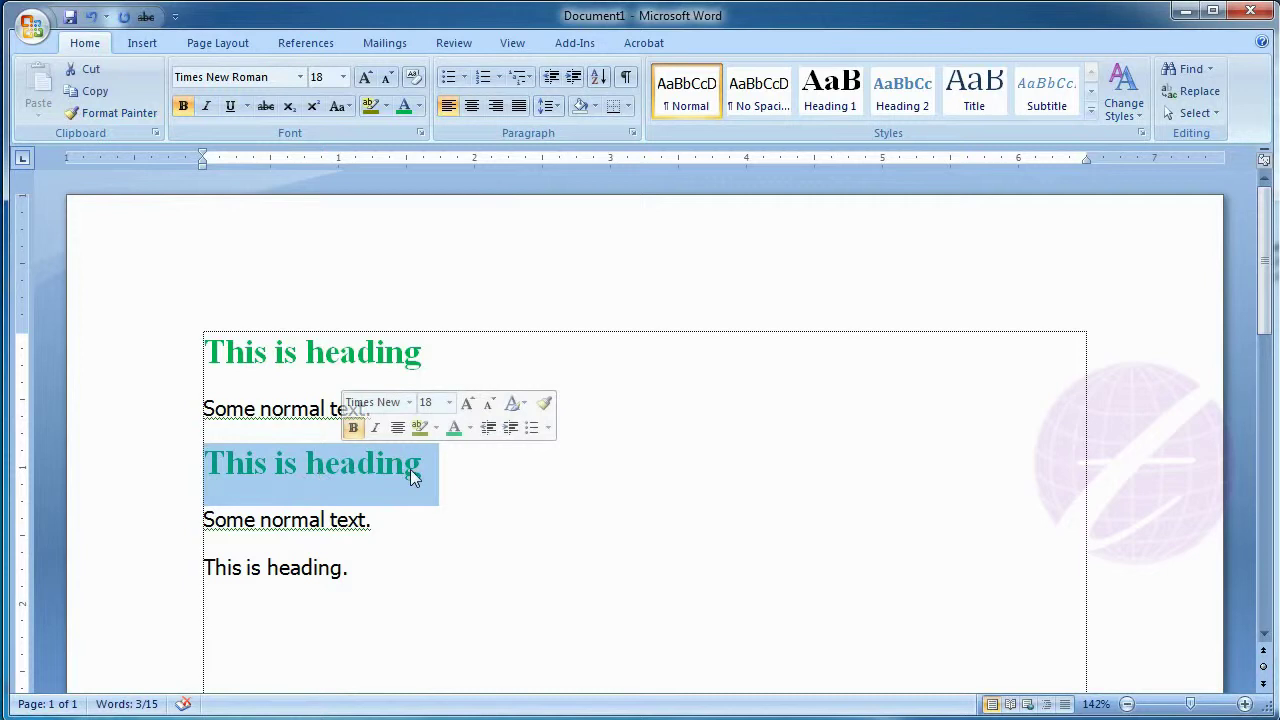
click(455, 482)
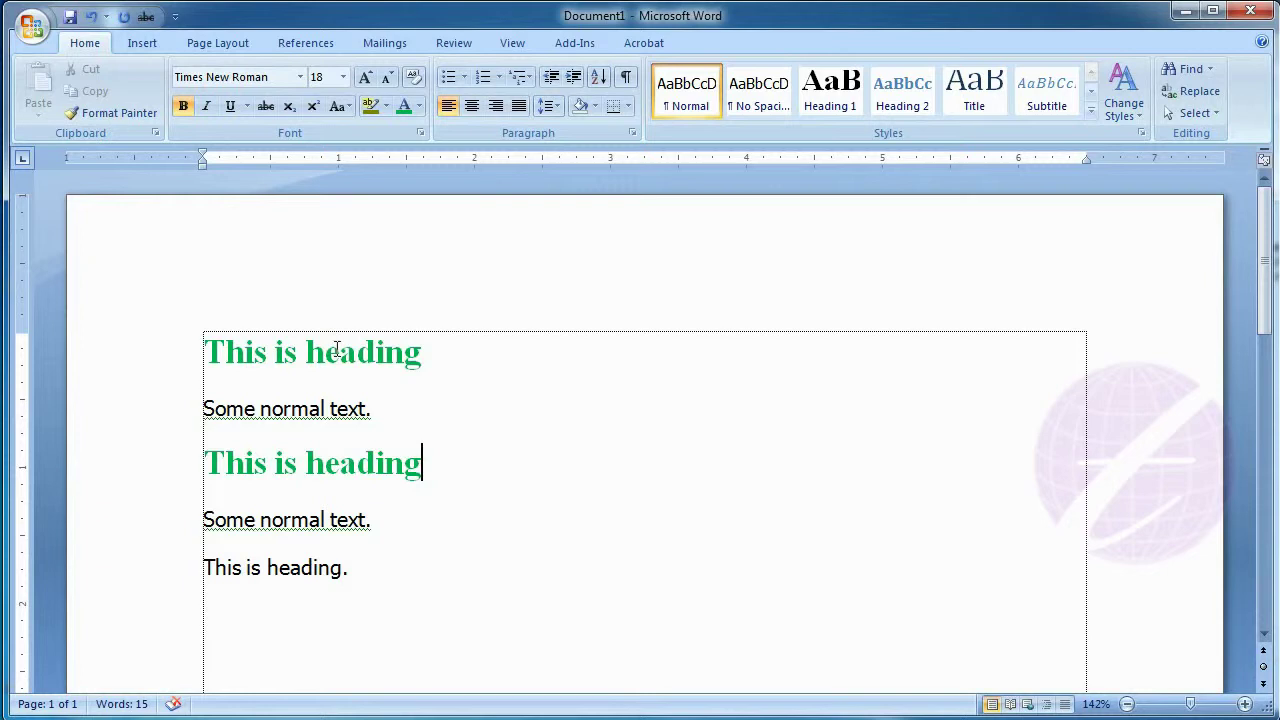
- Paint the first heading's bold green 18 pt Times New Roman formatting onto the last 'This is heading.' line
click(340, 350)
click(121, 113)
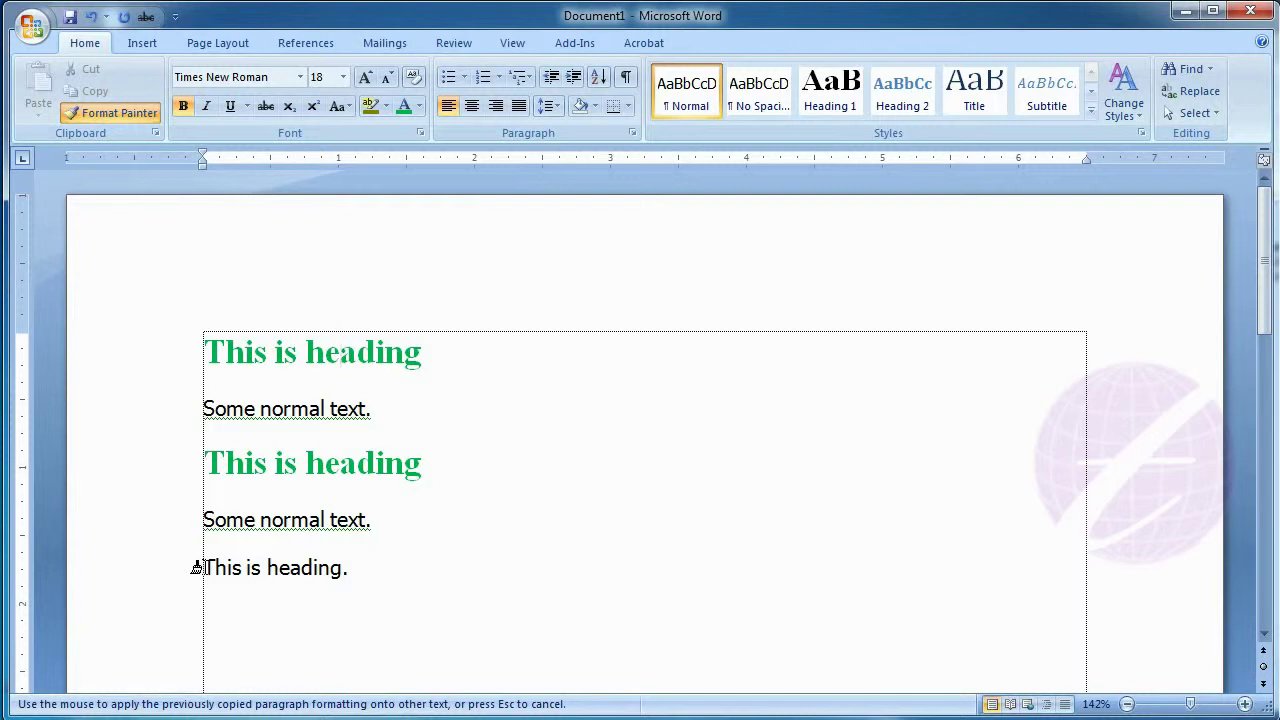
drag(198, 567, 350, 564)
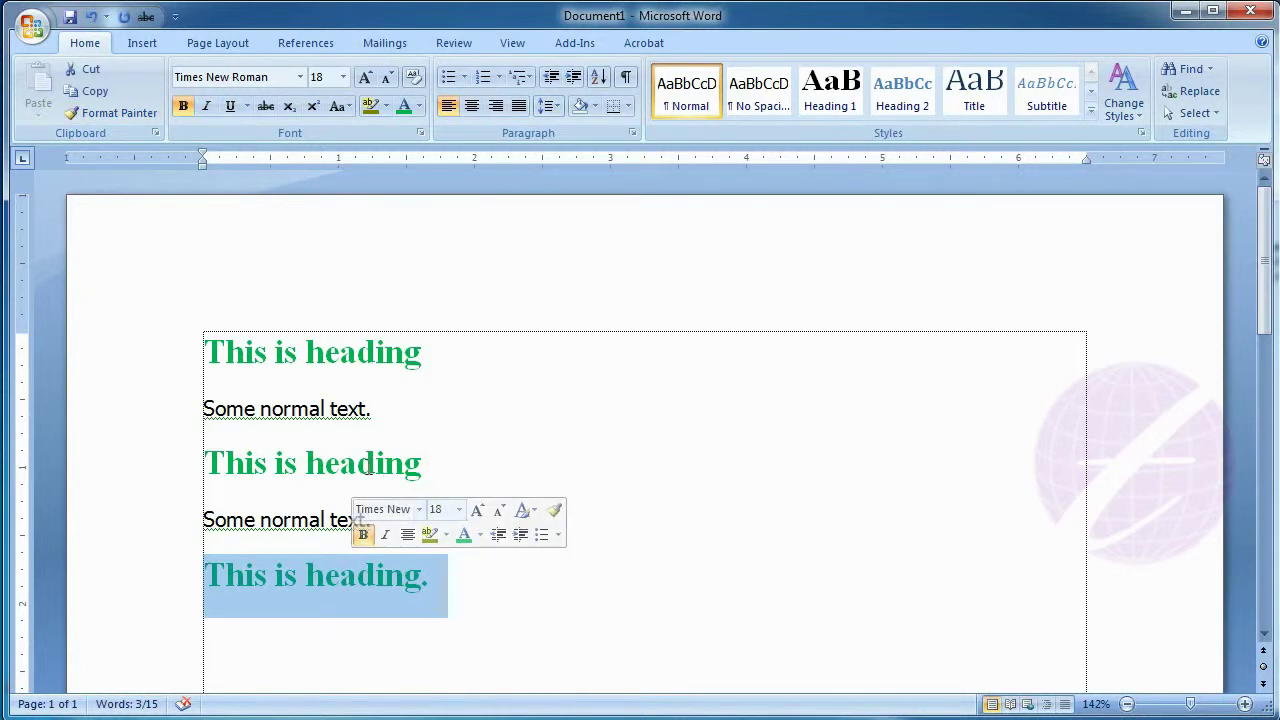
click(376, 463)
click(386, 574)
click(485, 615)
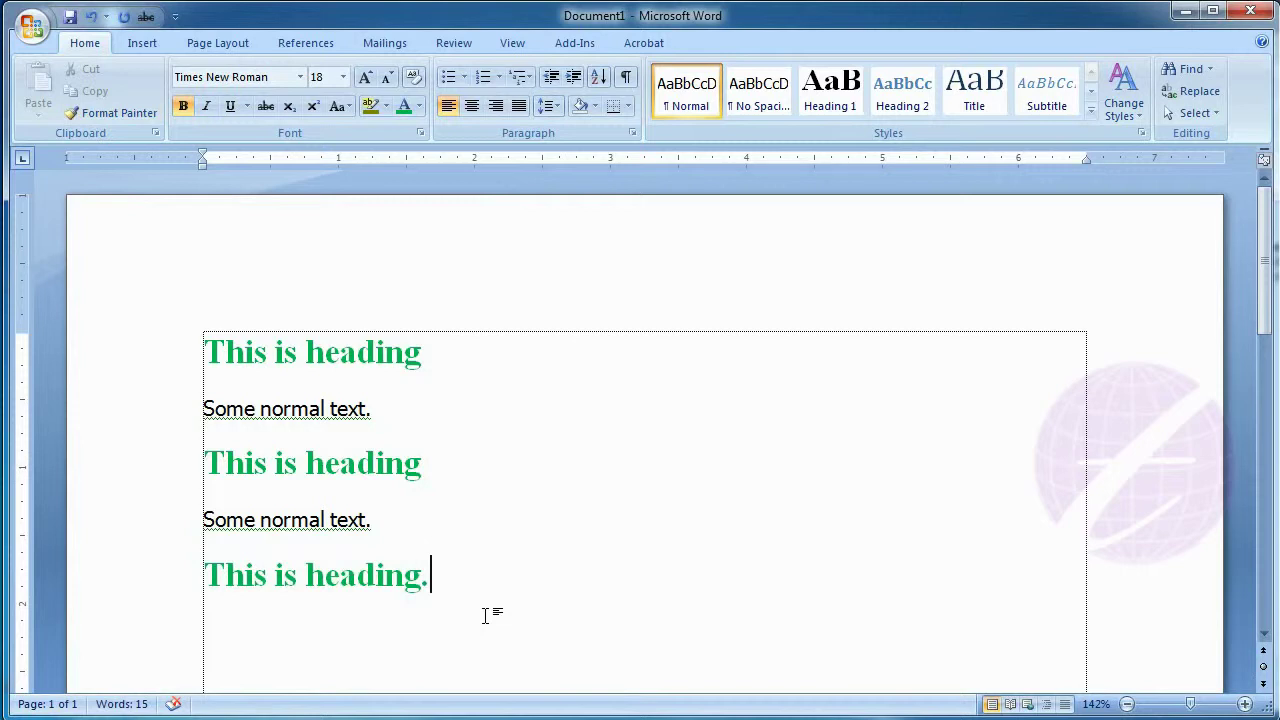